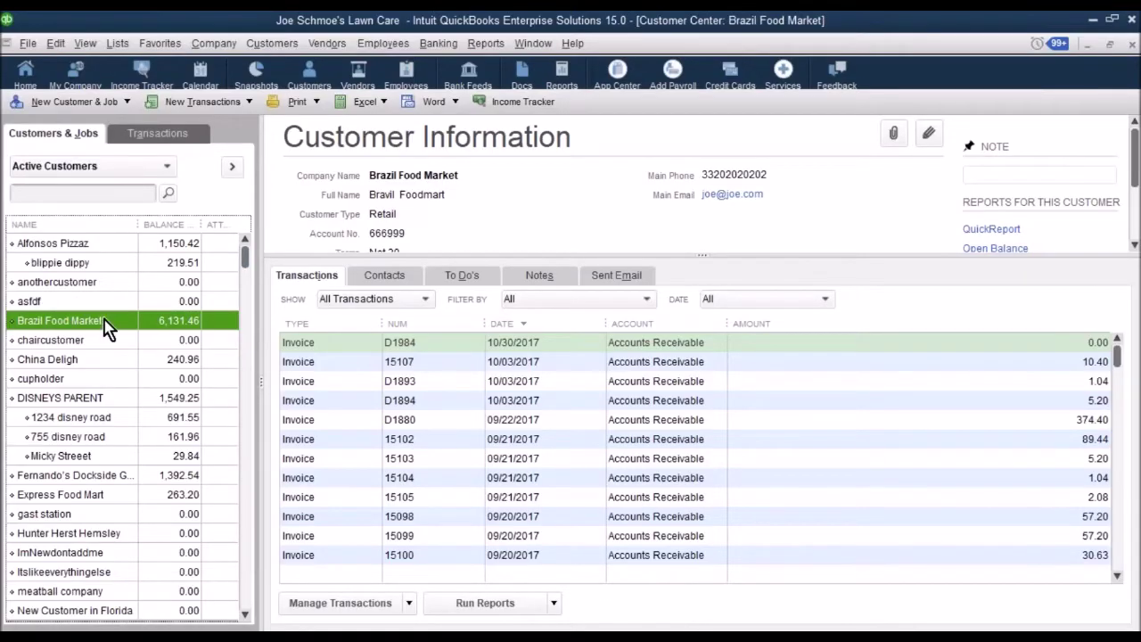
Edit the Brazil Food Market customer, replacing the main phone number and inserting TEST into the main email address
double_click(107, 323)
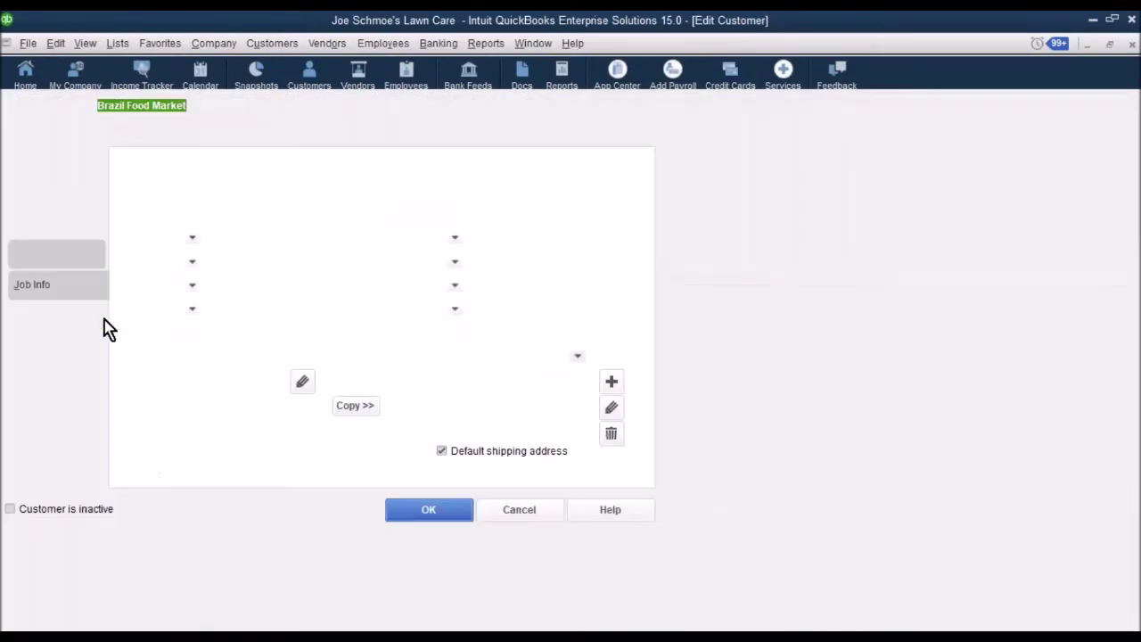
left_click(295, 239)
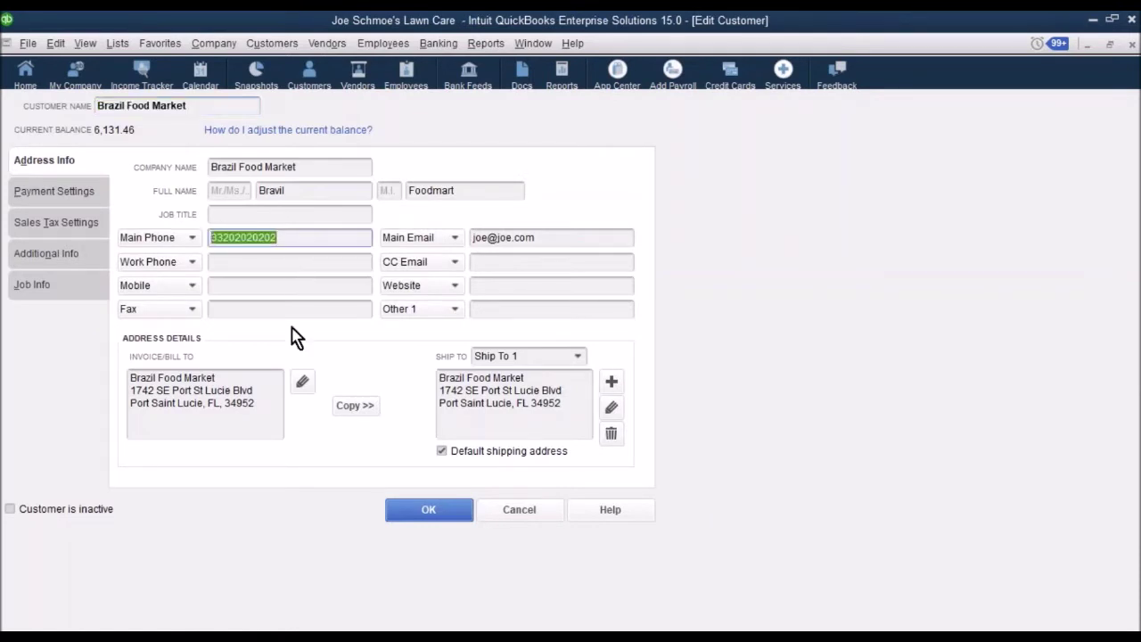
type("222")
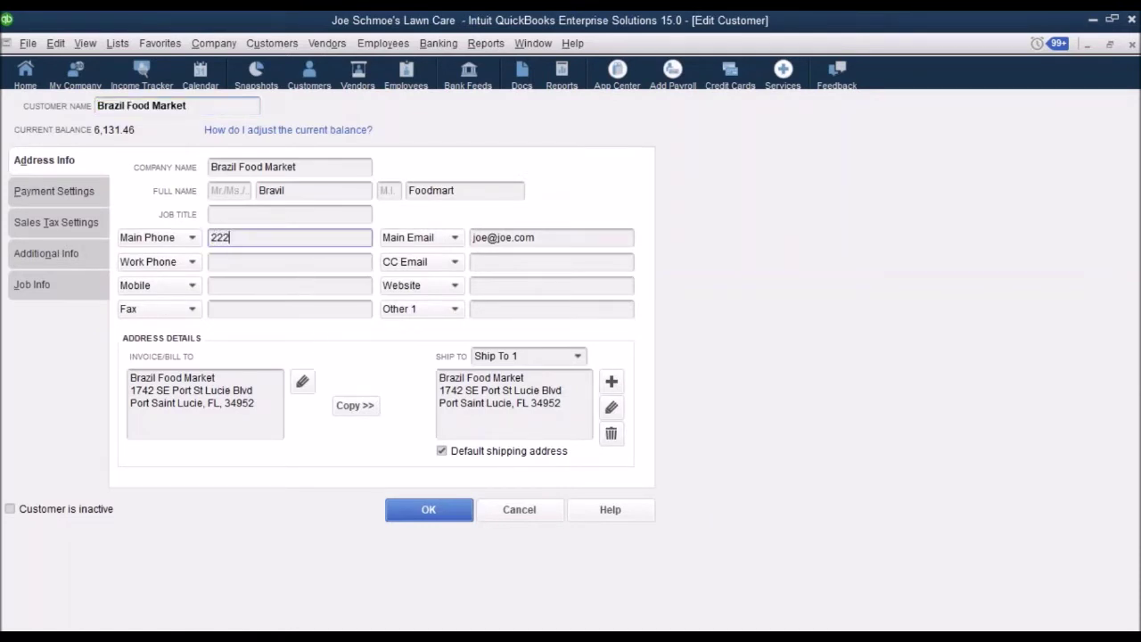
type("2222222")
left_click(484, 237)
type("TEST")
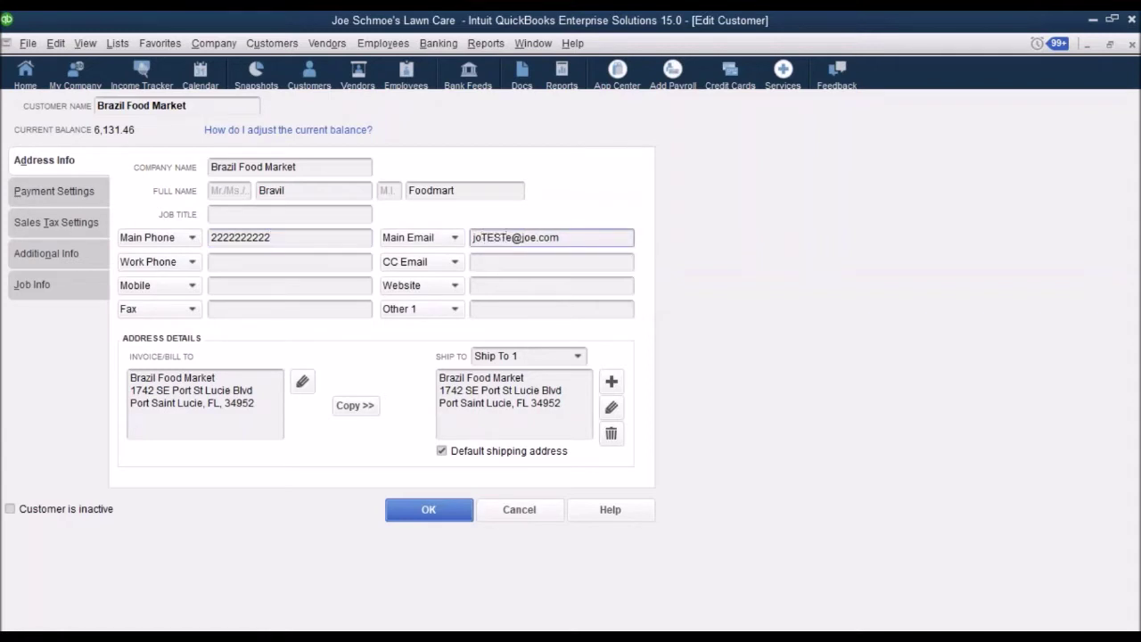
Change the company name in the Ship To 1 address to Brazil Smith Market and save the customer
left_click_drag(523, 378, 465, 364)
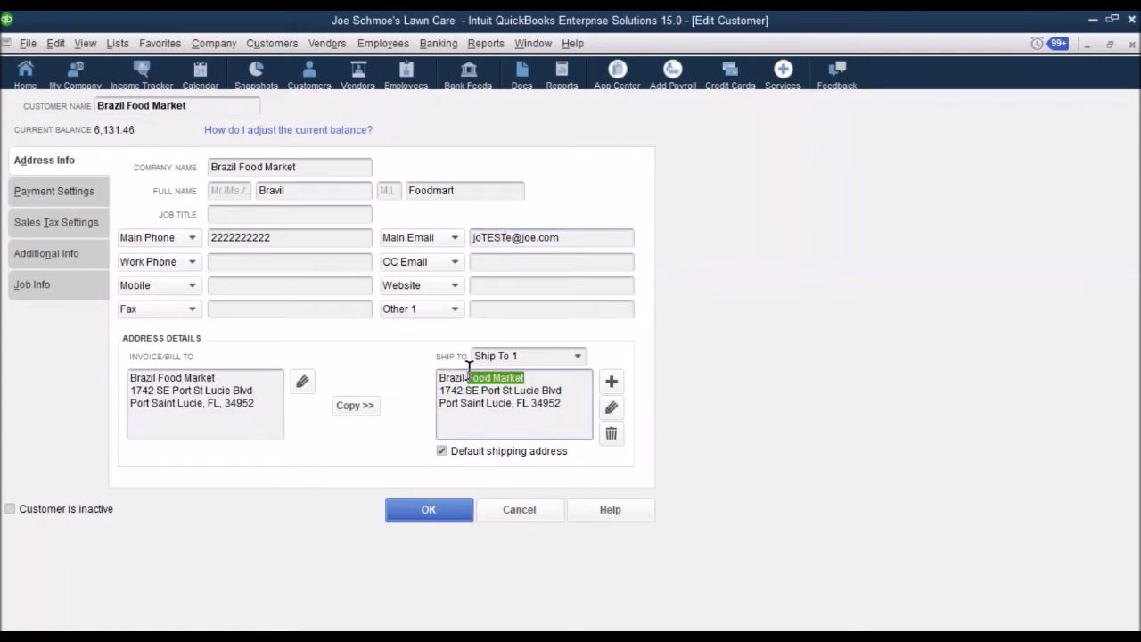
type("Smith ")
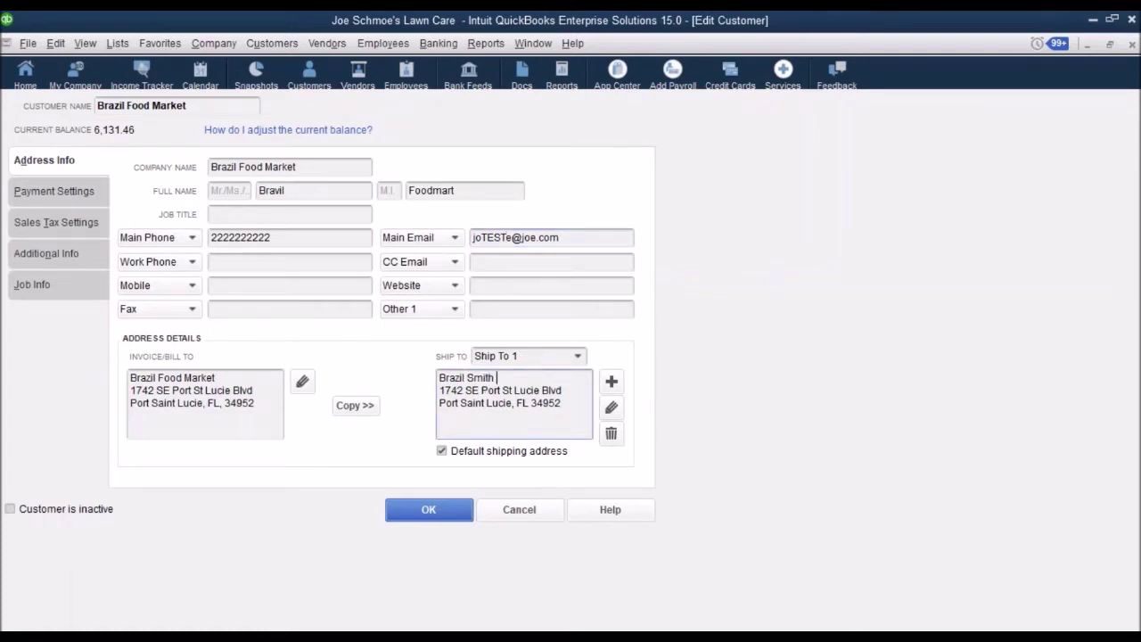
type("Market")
left_click(430, 511)
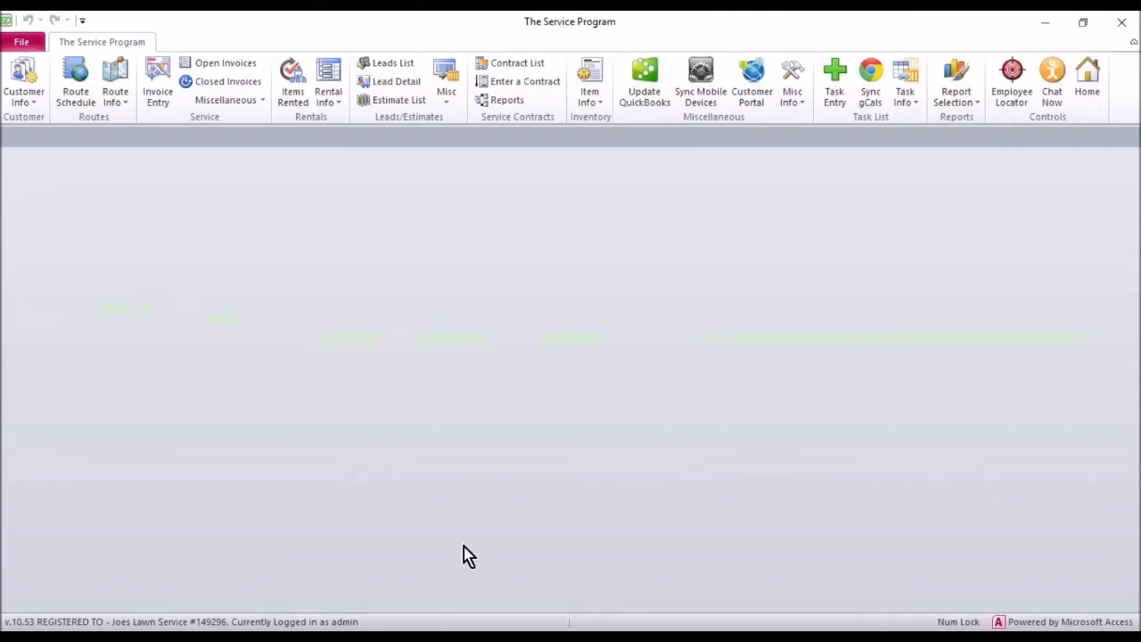
In The Service Program, open the detail record of Brazil Food Market from the customer list
left_click(24, 109)
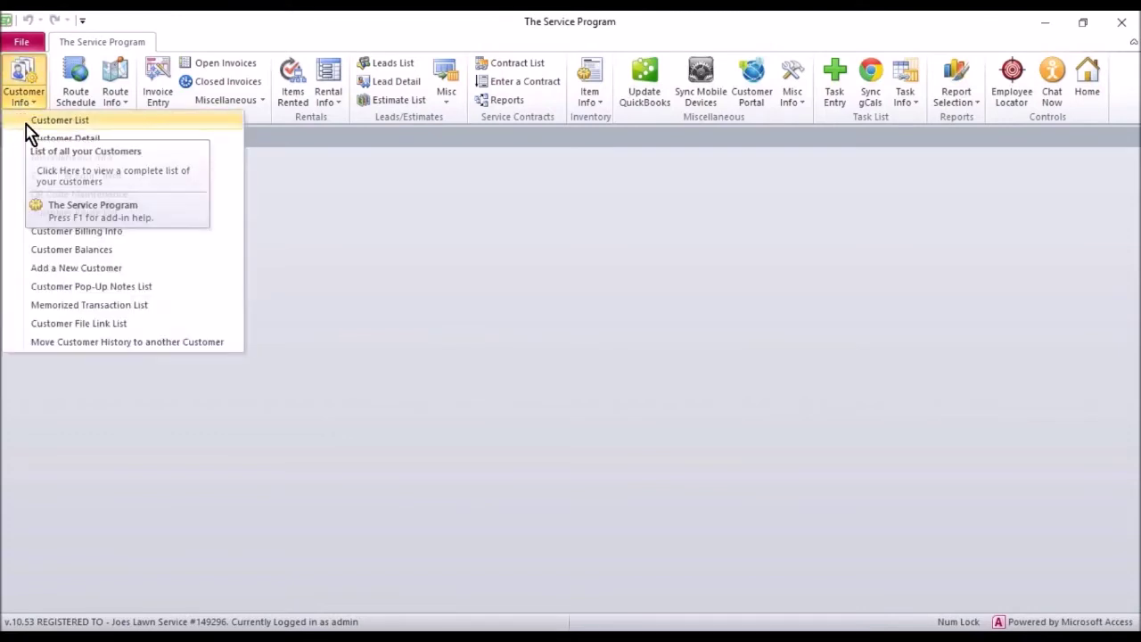
left_click(27, 125)
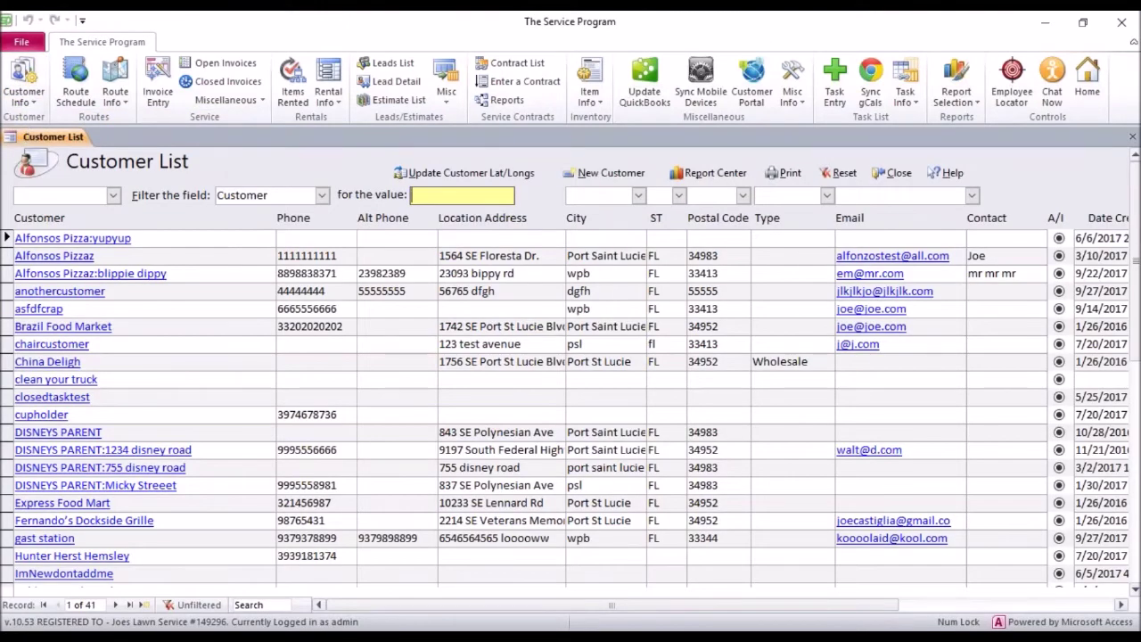
left_click(130, 328)
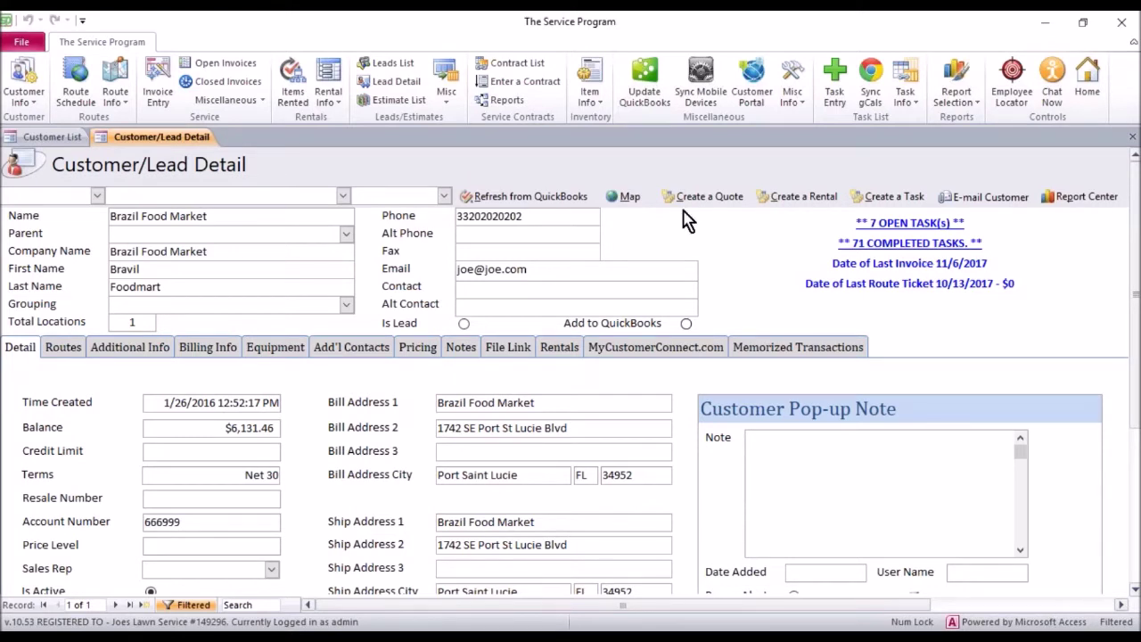
Refresh the Brazil Food Market record from QuickBooks and check its email, phone and first shipping address line
left_click(504, 198)
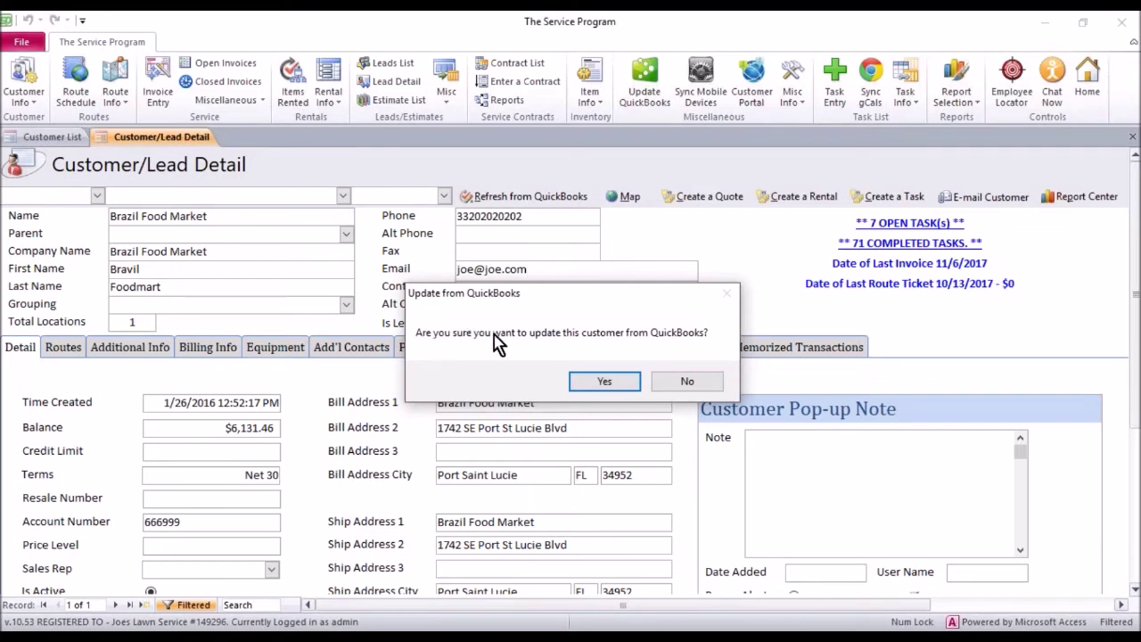
left_click(598, 385)
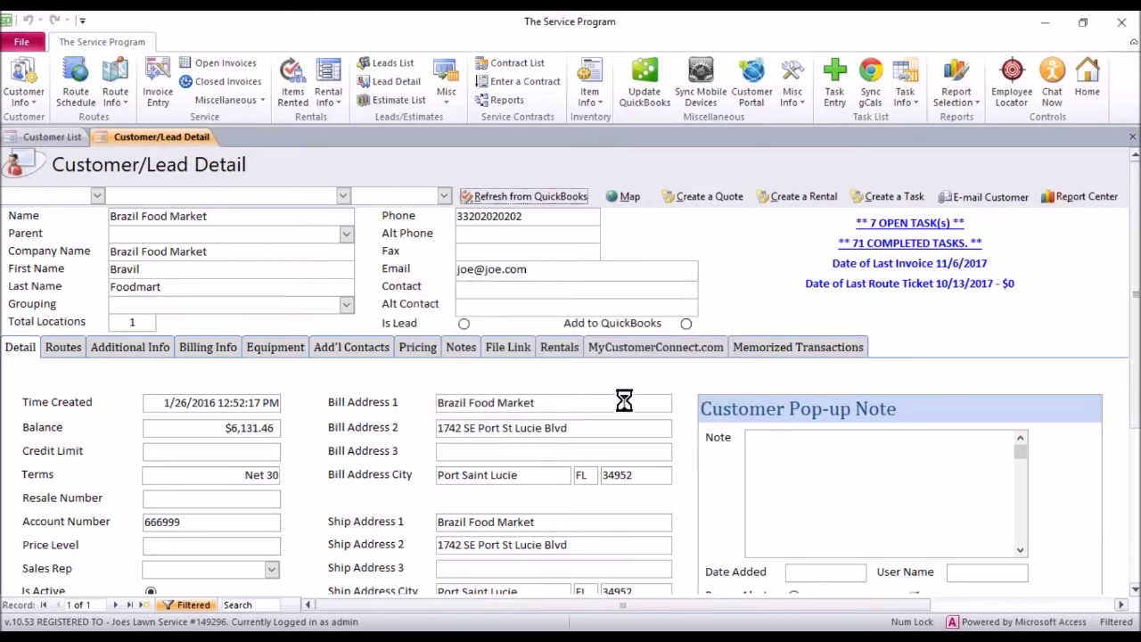
left_click(601, 384)
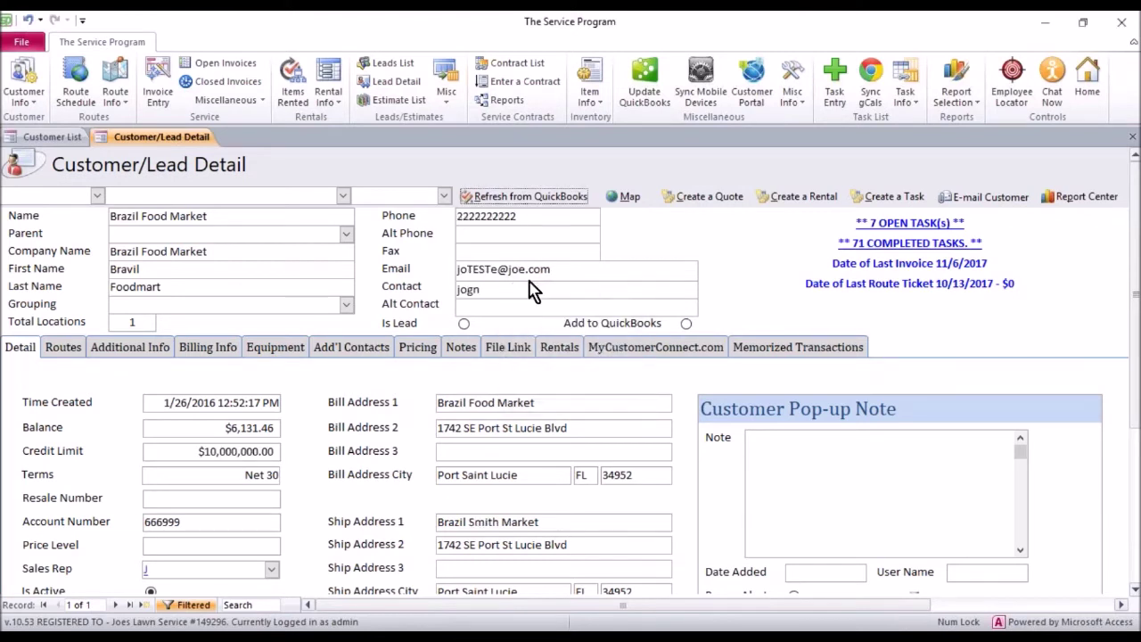
left_click_drag(551, 268, 462, 269)
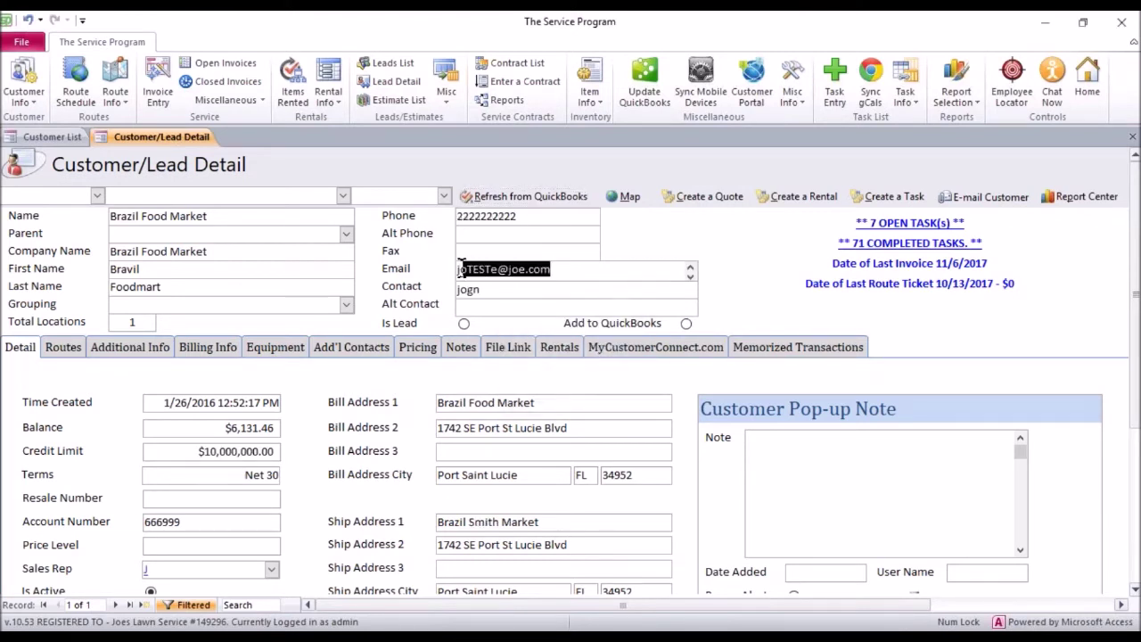
left_click_drag(539, 217, 449, 225)
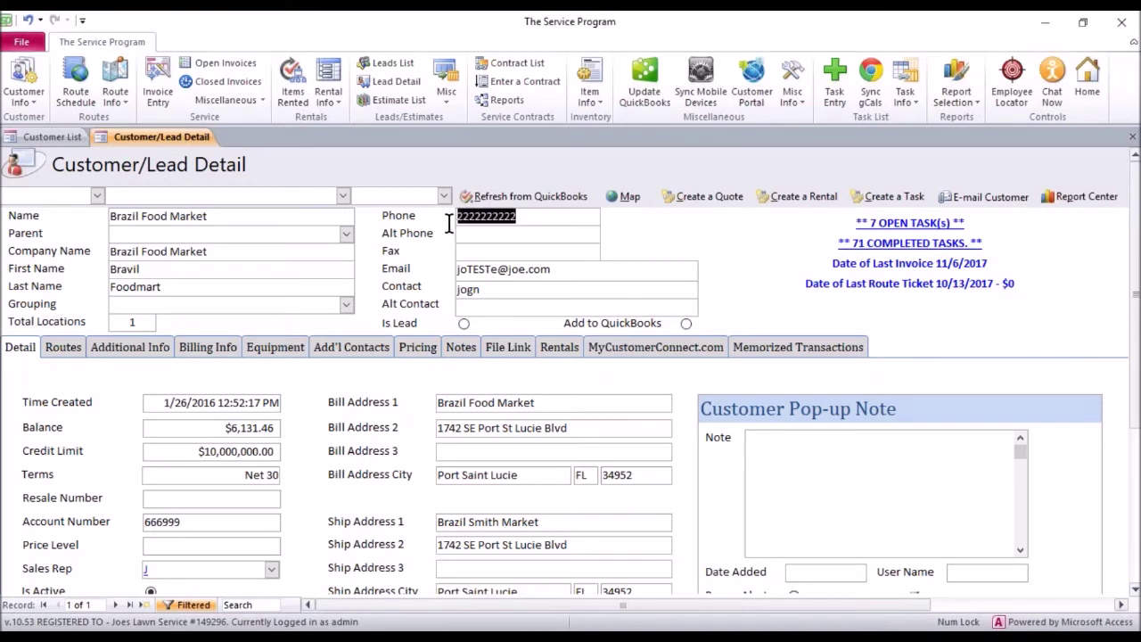
left_click_drag(540, 522, 406, 511)
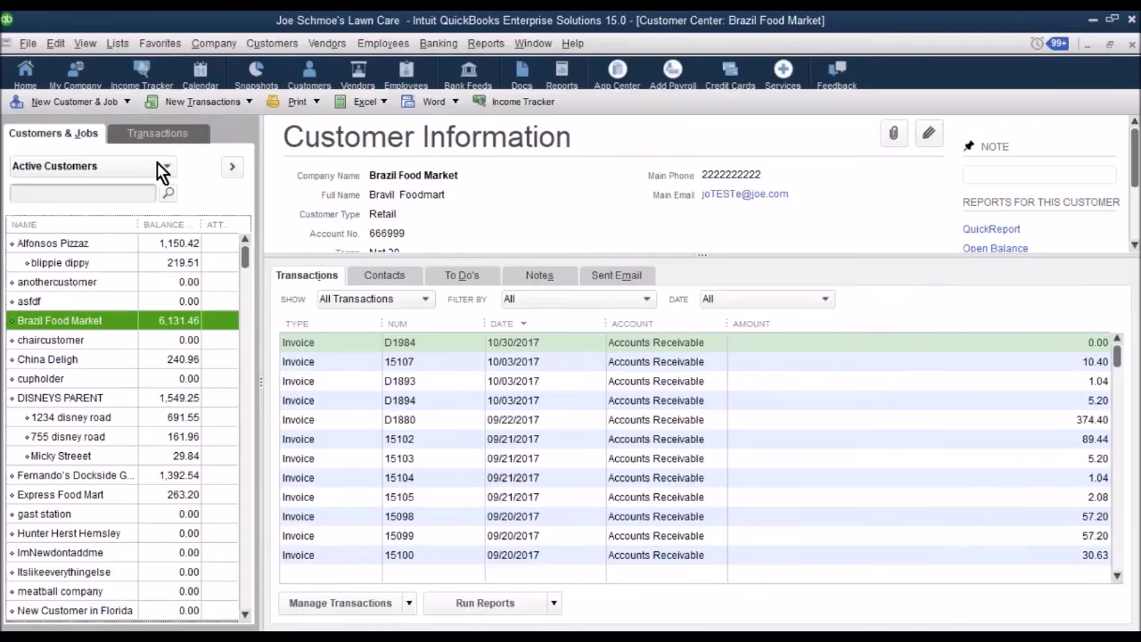
Switch to QuickBooks, open Item1 from the maximized Item List and set its description to "Item TEST DESCRIPTION"
left_click(1088, 45)
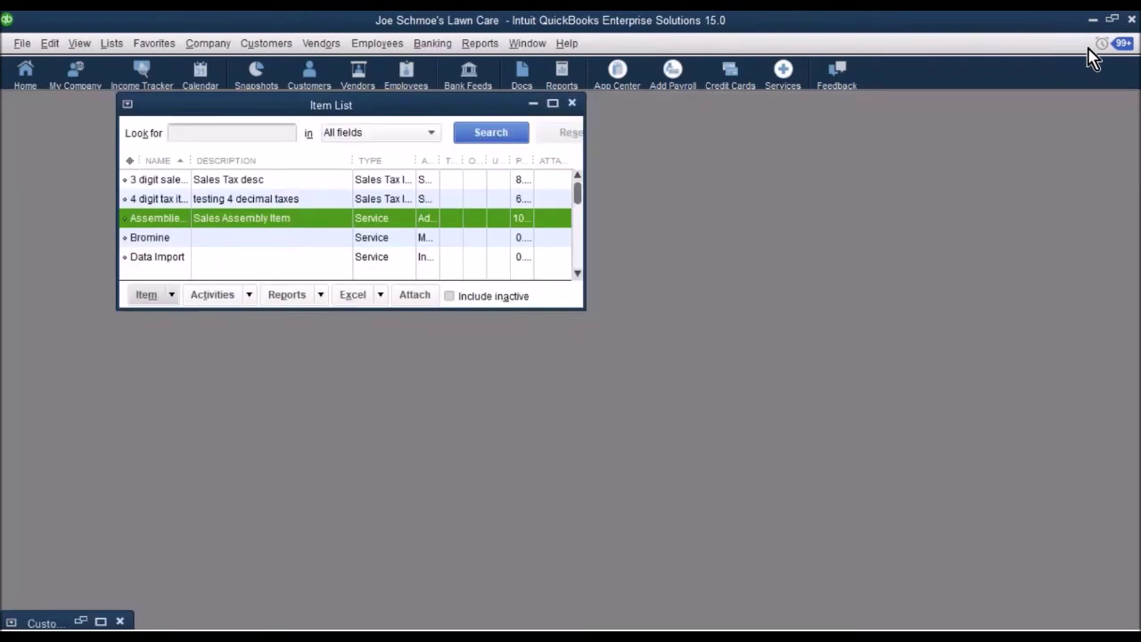
left_click(552, 105)
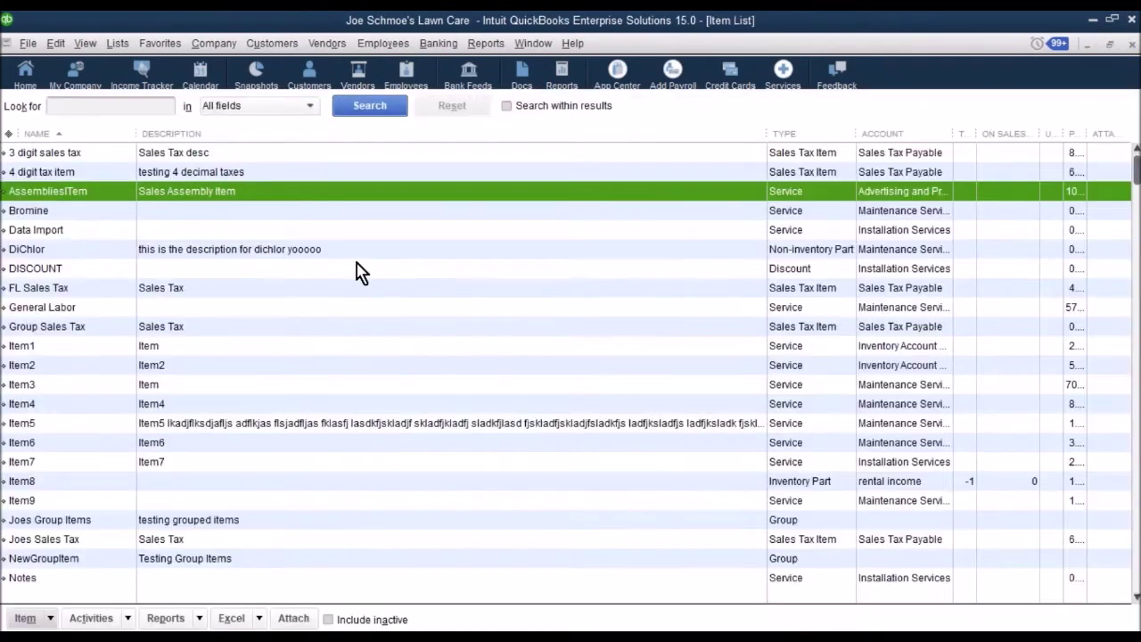
double_click(127, 355)
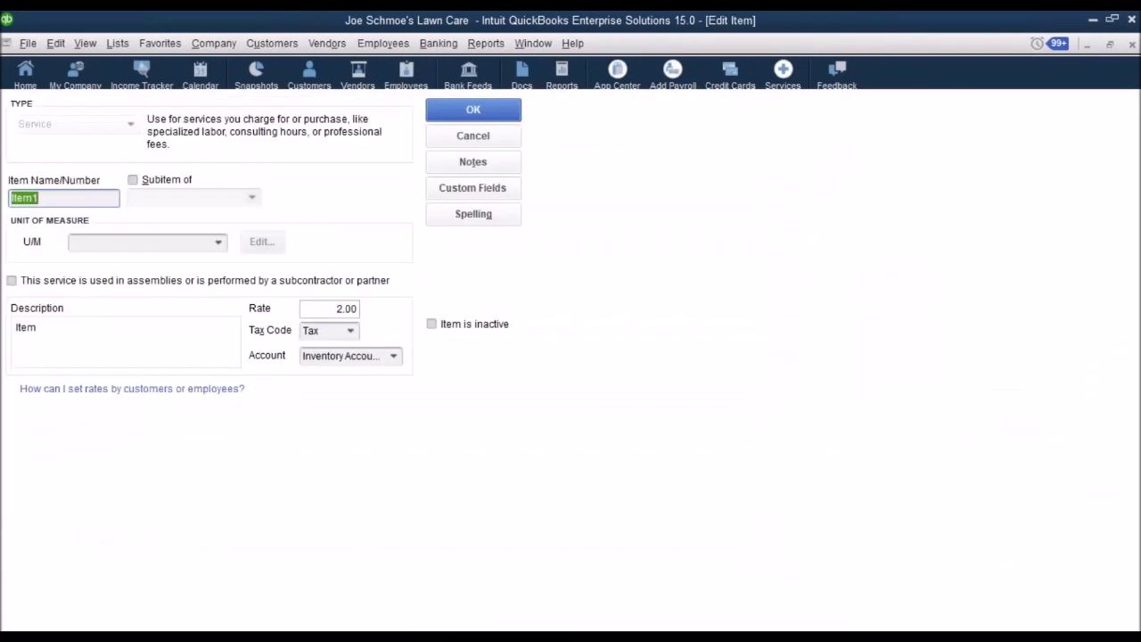
left_click(110, 329)
type("T")
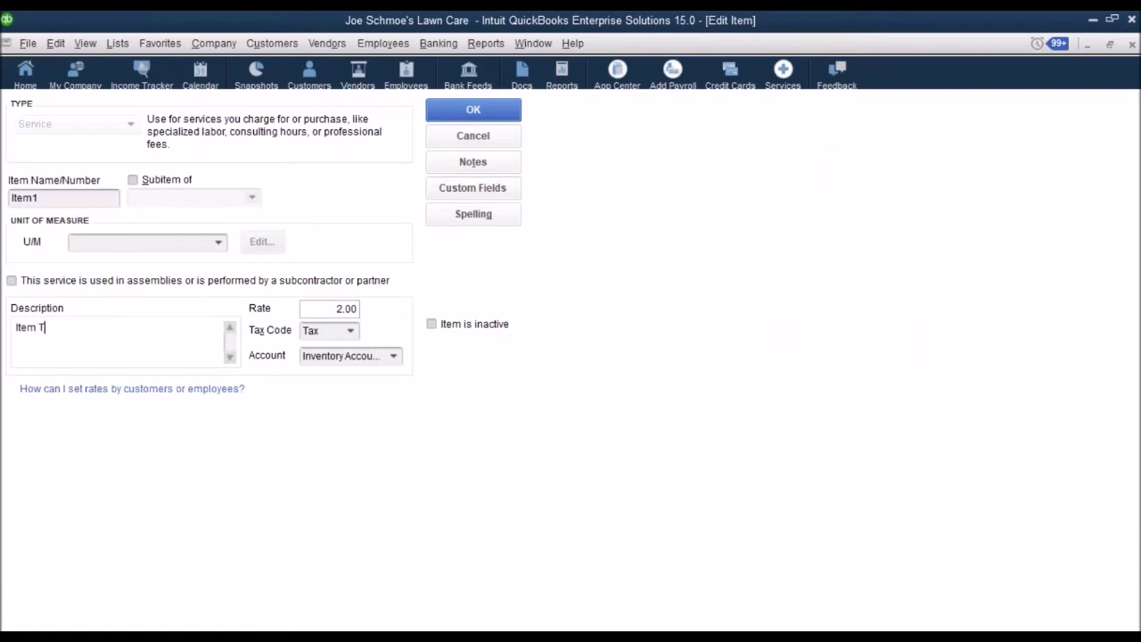
type("EST DESCRIPTION")
Set Item1's rate to 3.00 and save the item, acknowledging the standard price change
left_click(333, 308)
type("3.00")
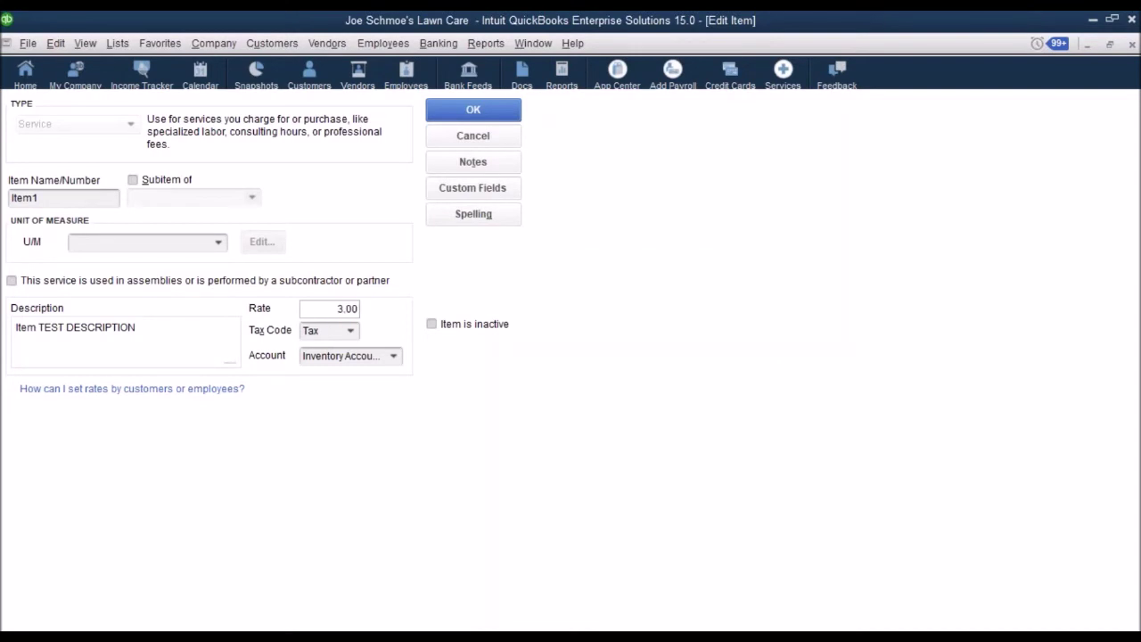
left_click(453, 114)
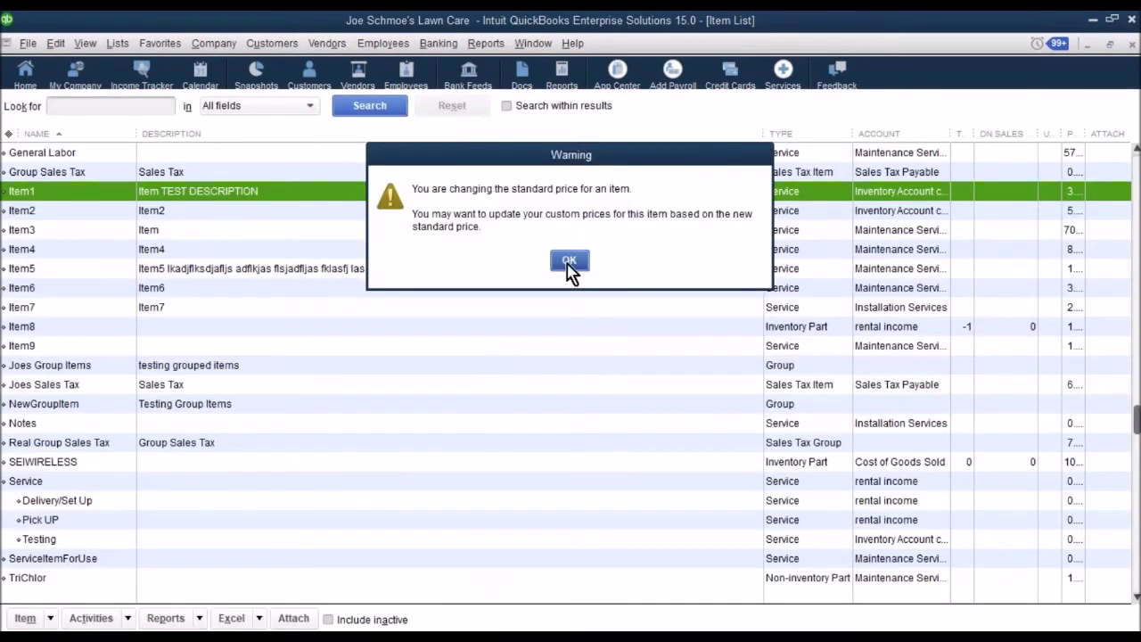
left_click(570, 264)
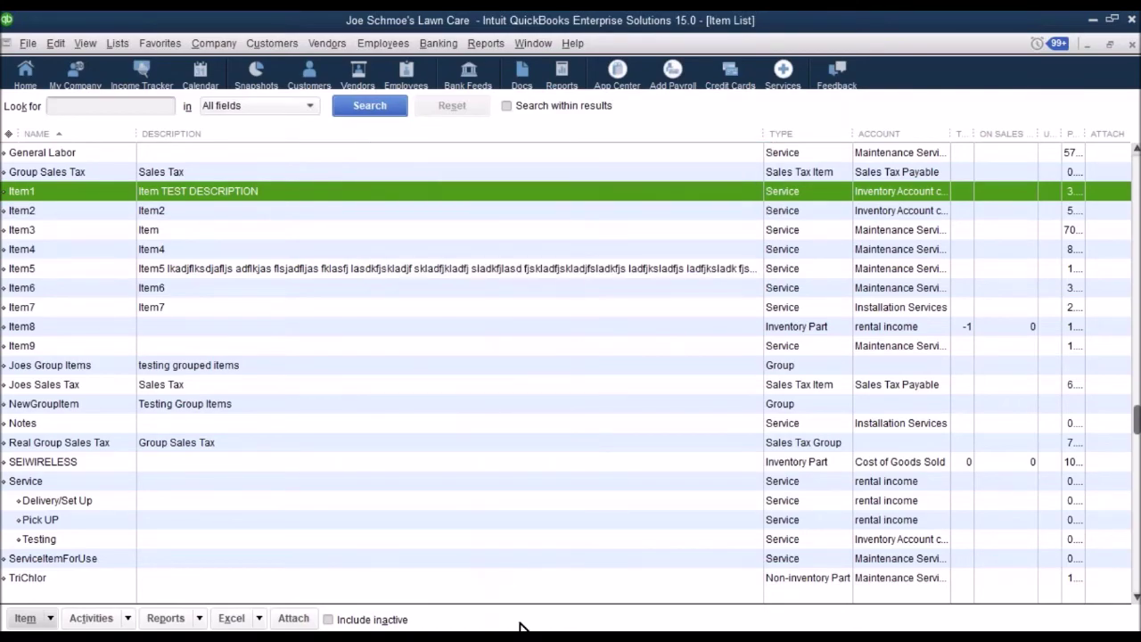
Switch to The Service Program, close the open customer forms and open the Item List
left_click(522, 628)
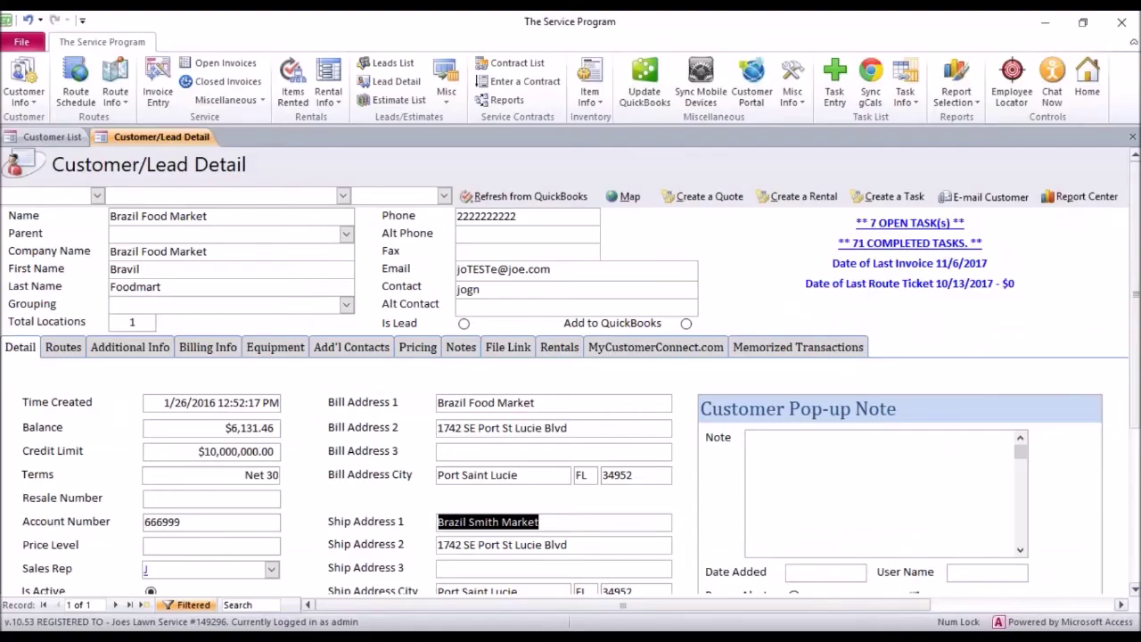
left_click(1132, 136)
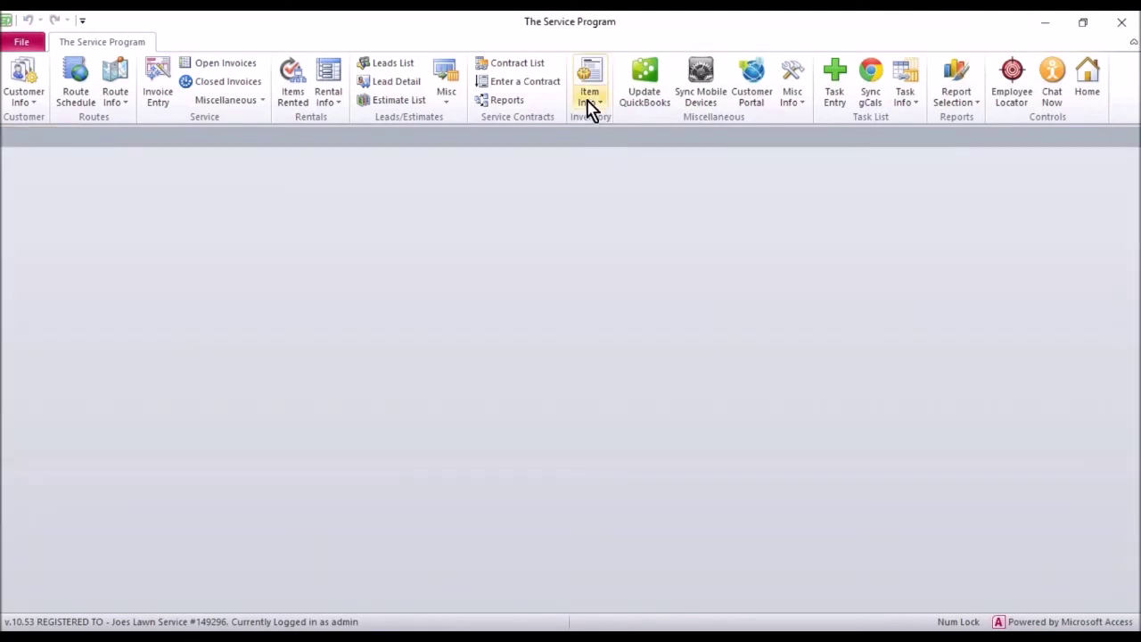
left_click(590, 104)
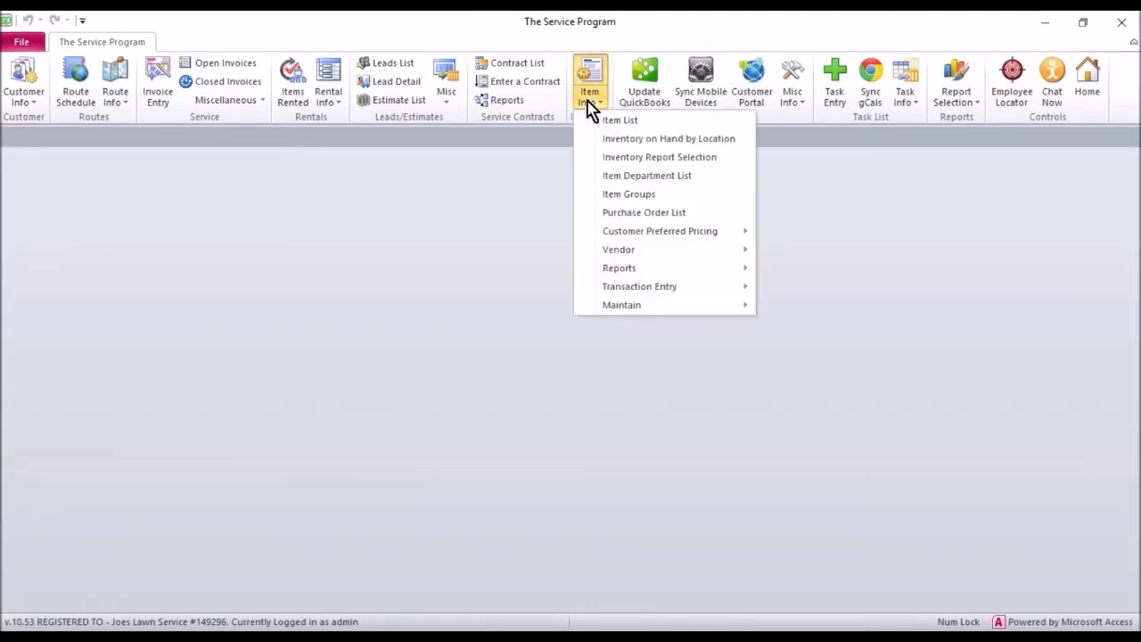
left_click(593, 125)
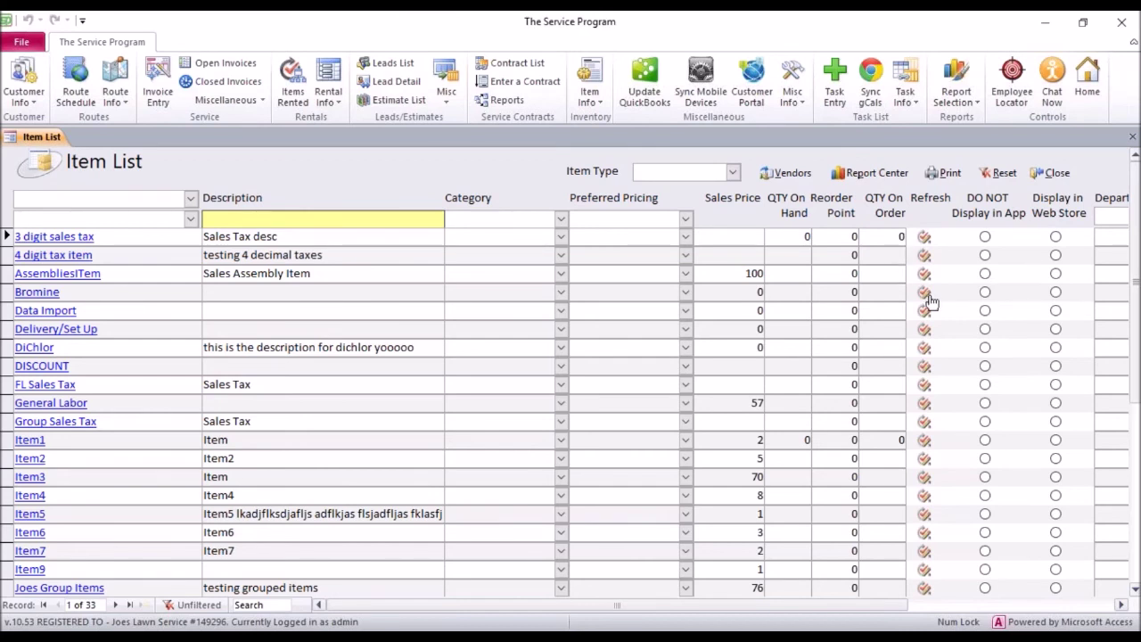
Refresh Item1 from QuickBooks and check its description and sales price in the list
left_click(50, 441)
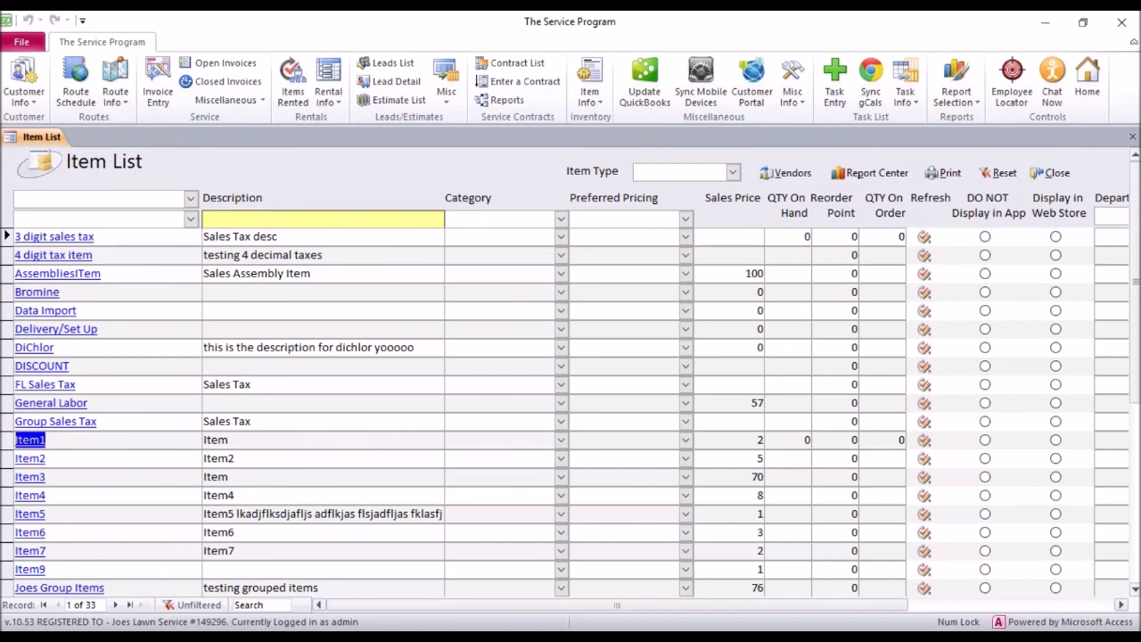
left_click(925, 439)
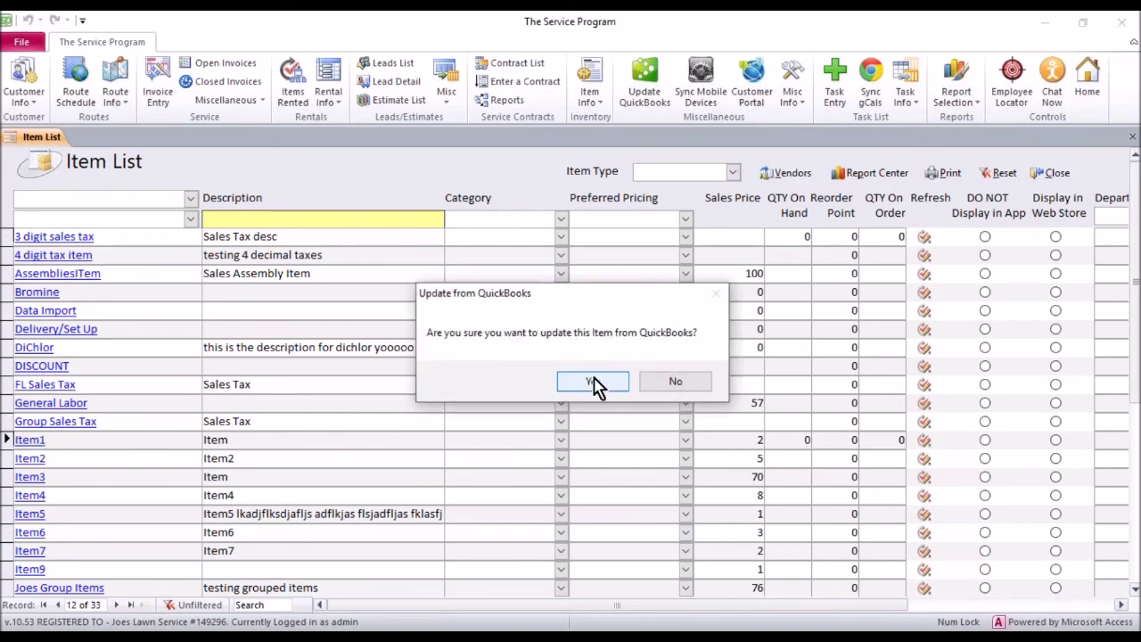
left_click(593, 382)
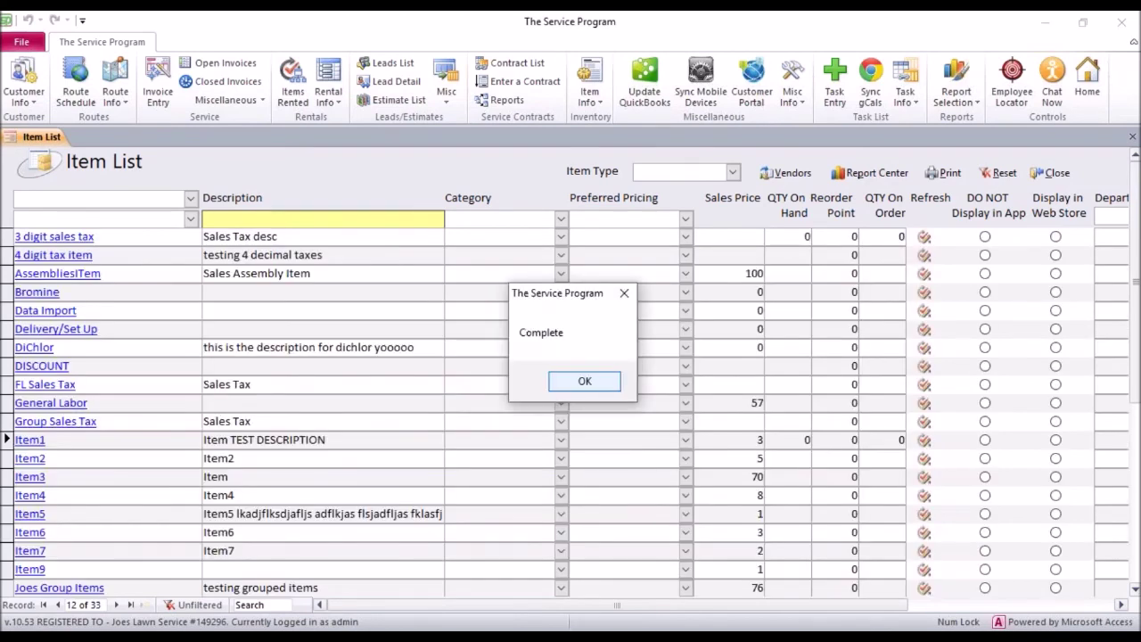
left_click(585, 381)
left_click_drag(369, 440, 270, 440)
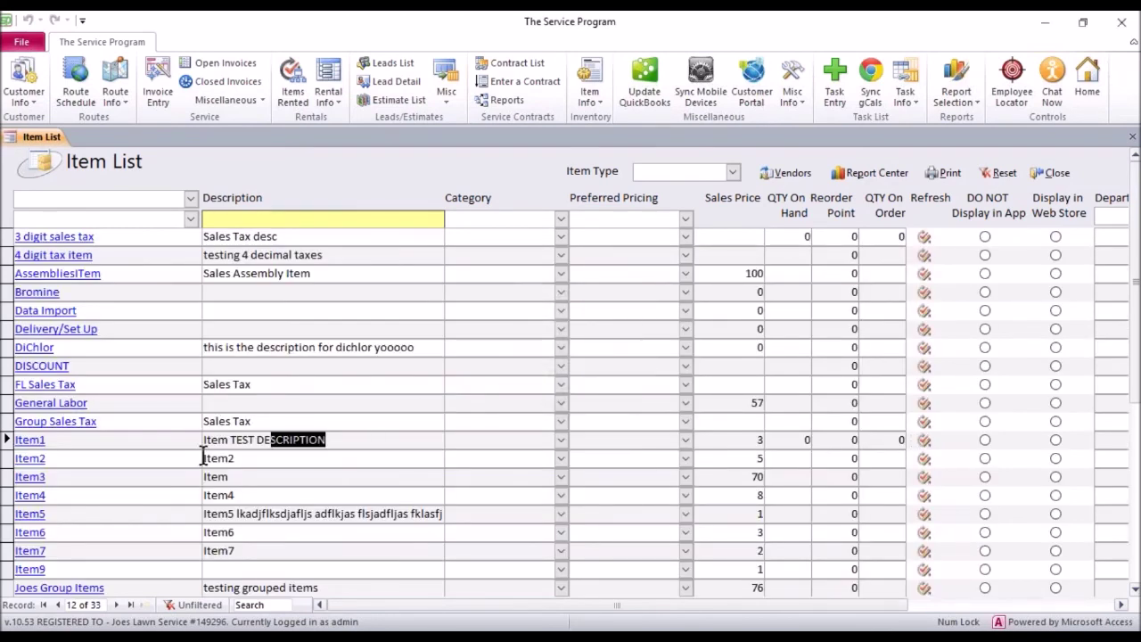
left_click_drag(203, 458, 188, 436)
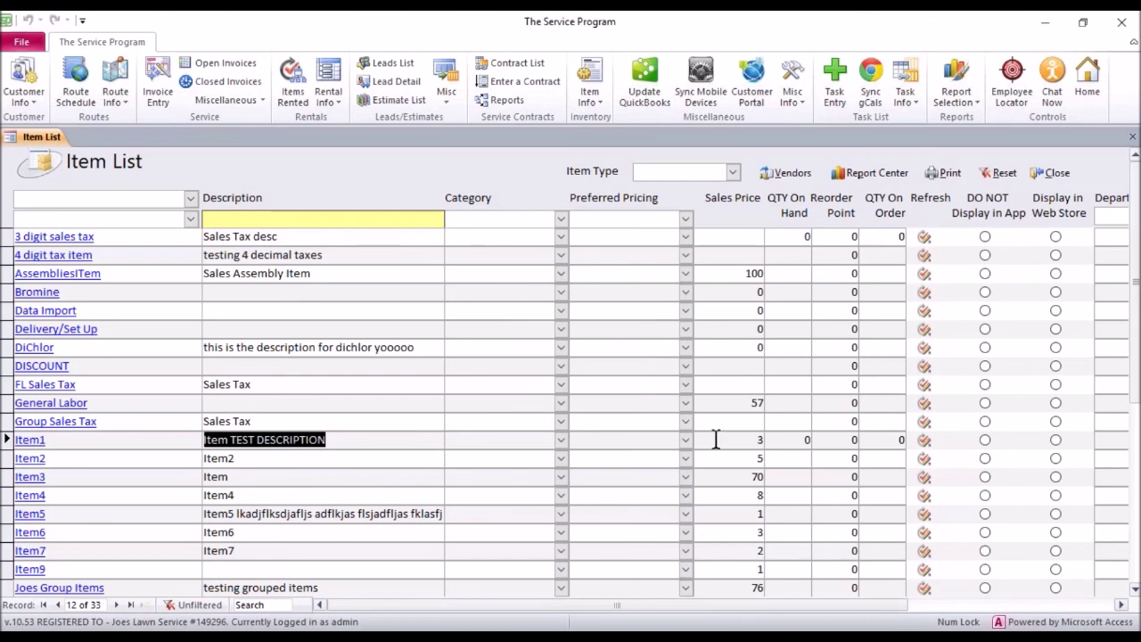
double_click(759, 440)
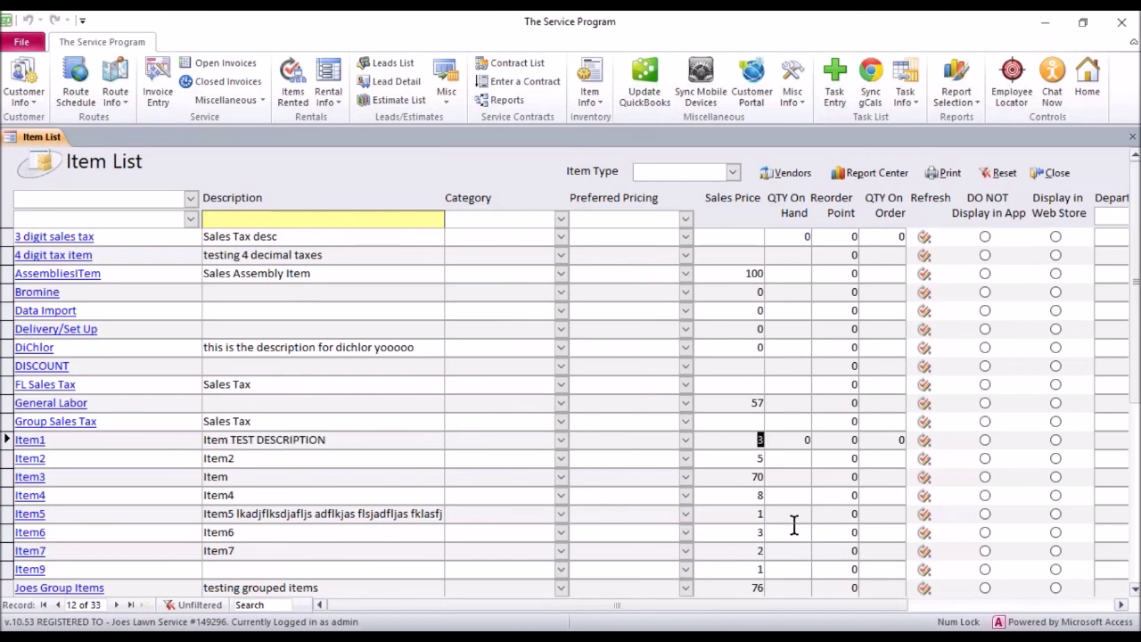